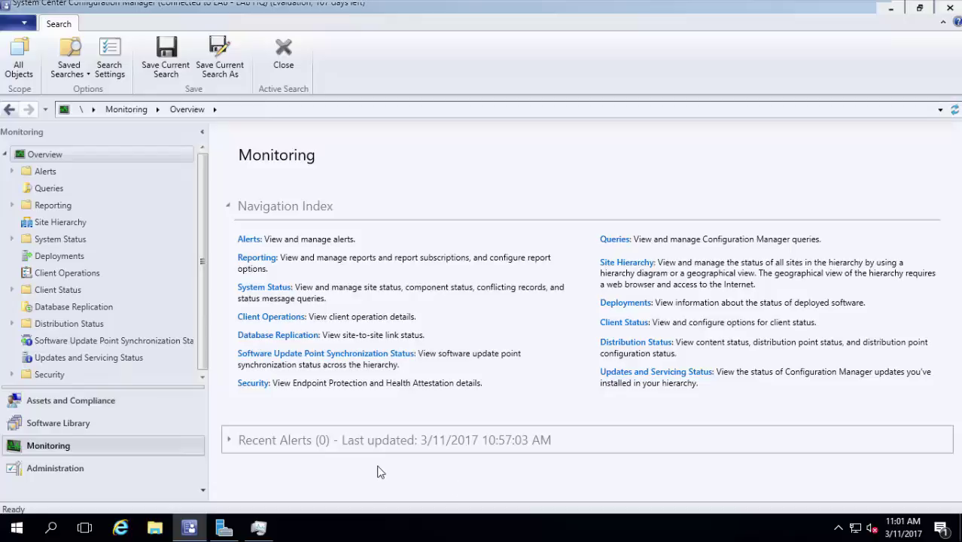
Step: Start adding site system roles to the SCCM01.Lab.com server under Administration > Site Configuration > Servers and Site System Roles
{"action": "left_click", "coordinate": [151, 468]}
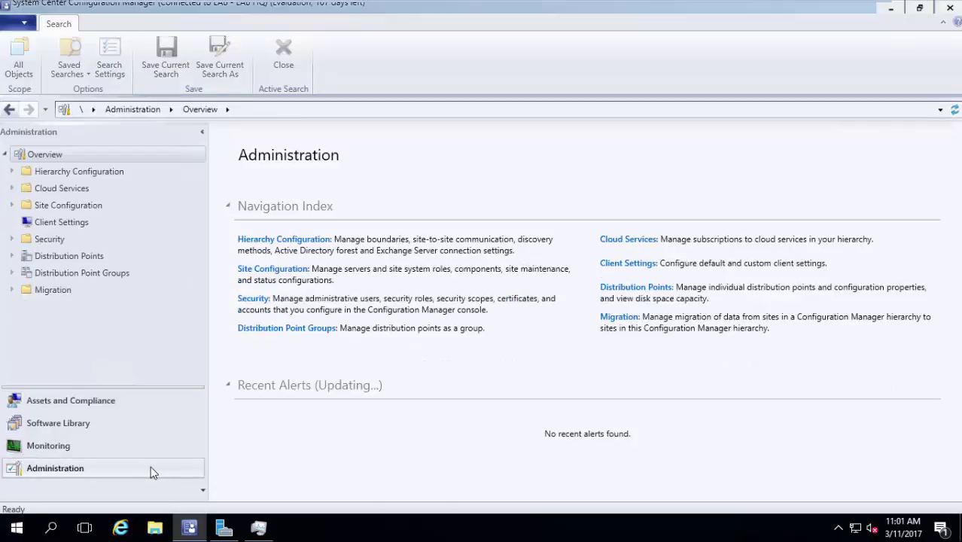
{"action": "left_click", "coordinate": [24, 210]}
{"action": "left_click", "coordinate": [11, 205]}
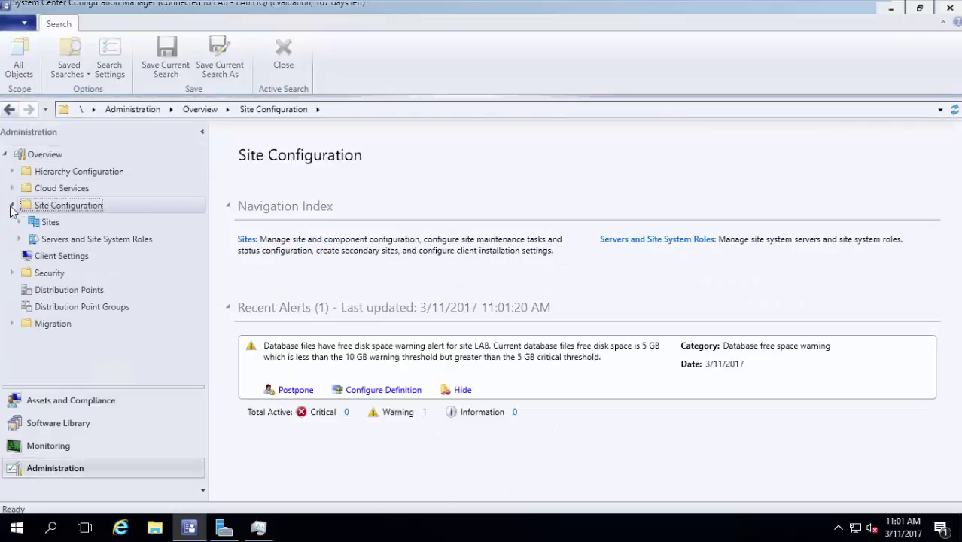
{"action": "left_click", "coordinate": [65, 239]}
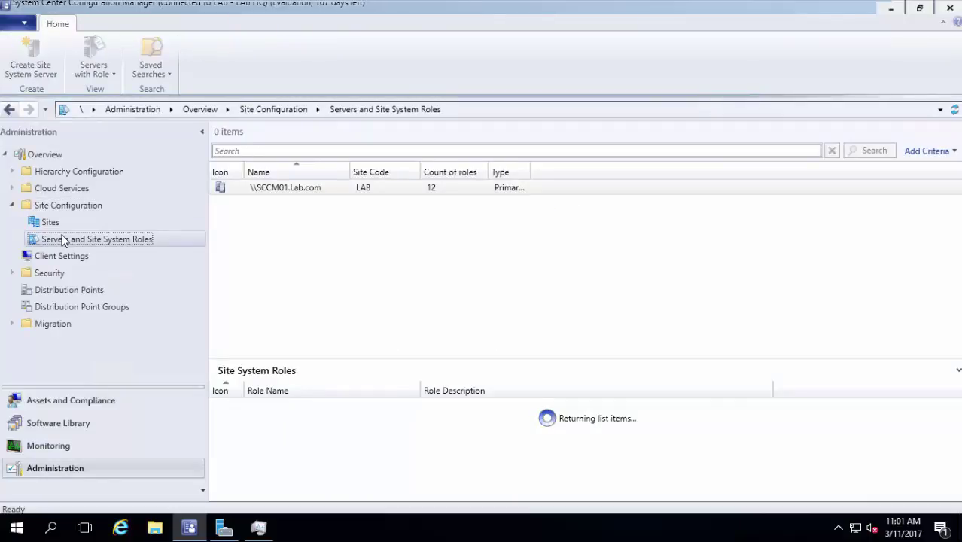
{"action": "left_click", "coordinate": [276, 193]}
{"action": "right_click", "coordinate": [276, 193]}
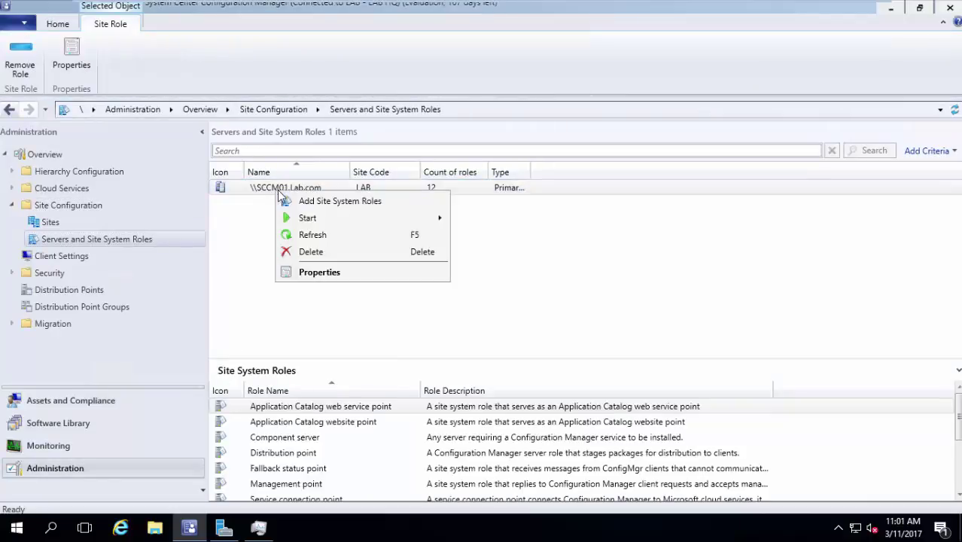
{"action": "left_click", "coordinate": [307, 206]}
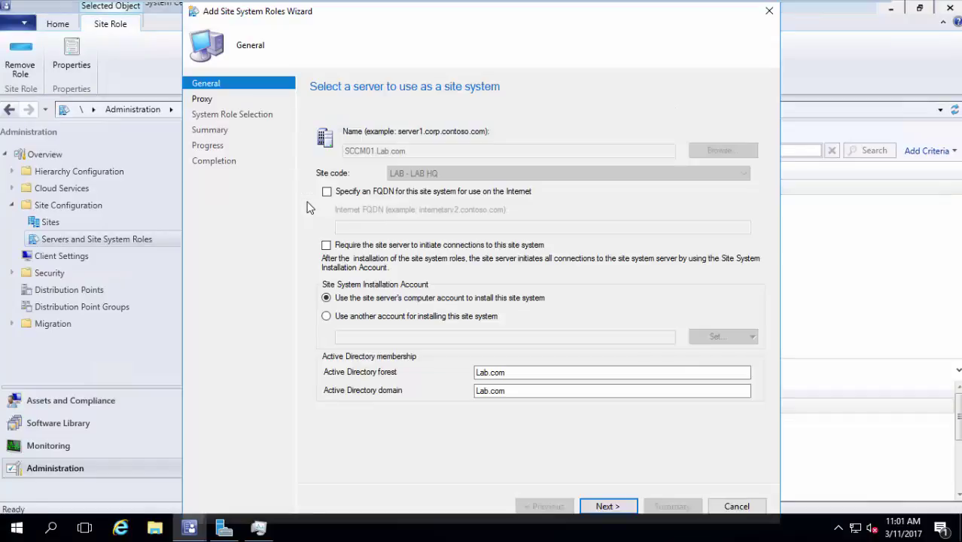
Step: Keep the default general and proxy settings and select the Reporting services point role for the server
{"action": "left_click", "coordinate": [599, 506]}
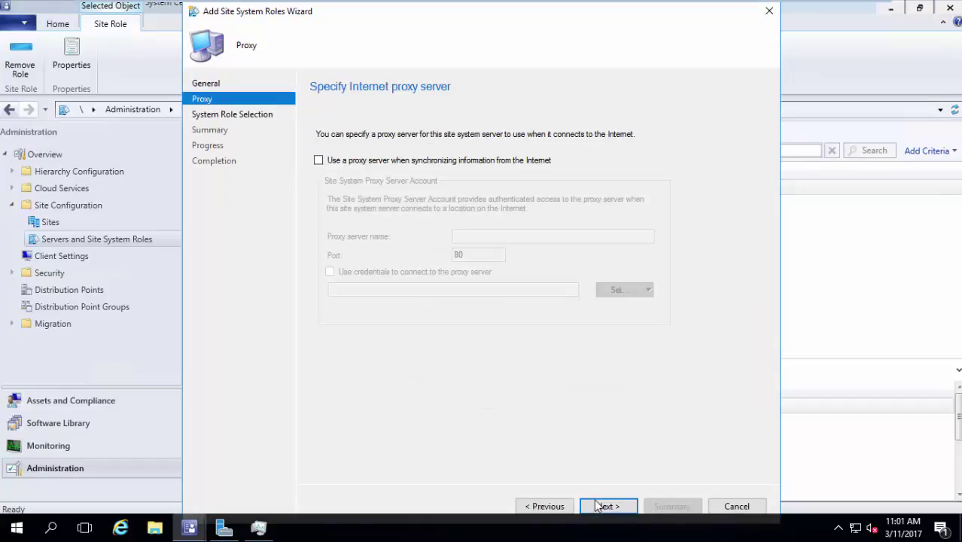
{"action": "left_click", "coordinate": [599, 506]}
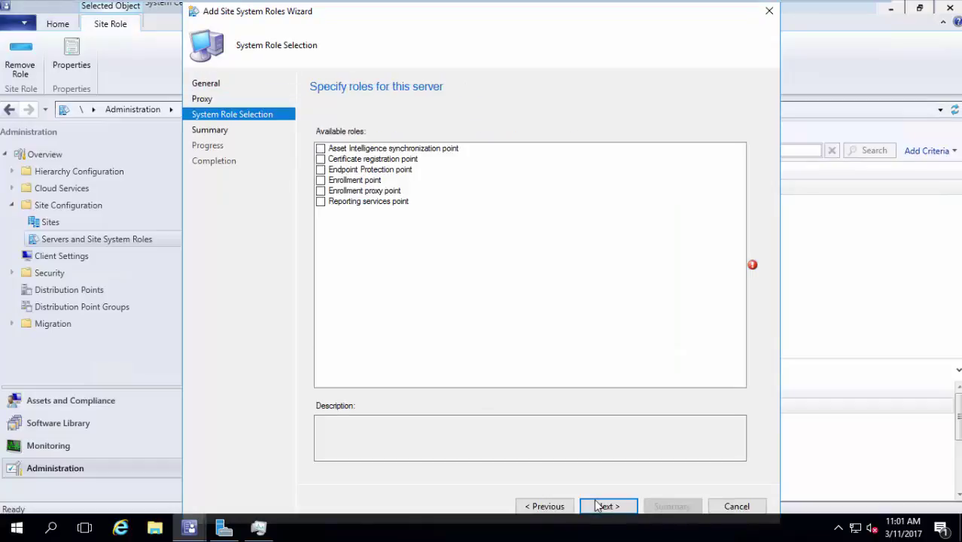
{"action": "left_click", "coordinate": [322, 202]}
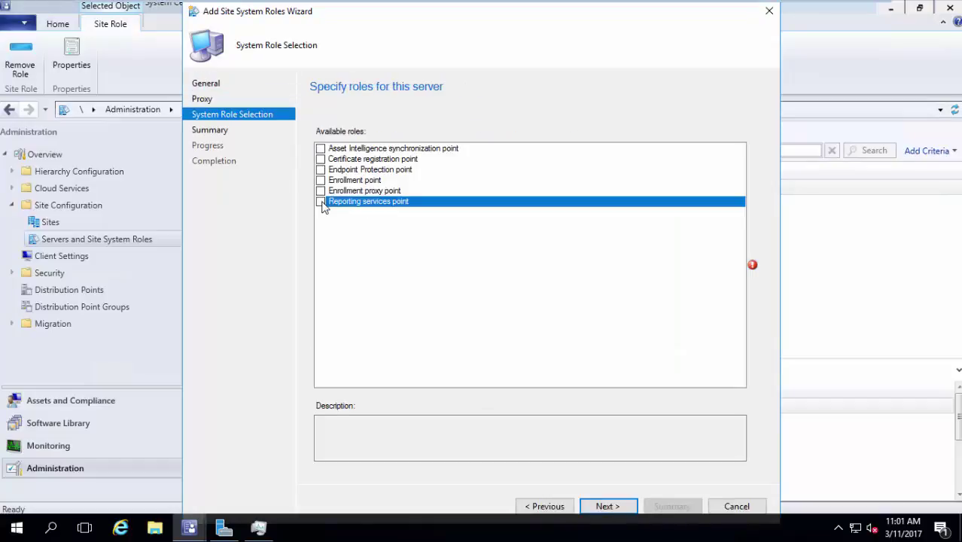
{"action": "left_click", "coordinate": [606, 506]}
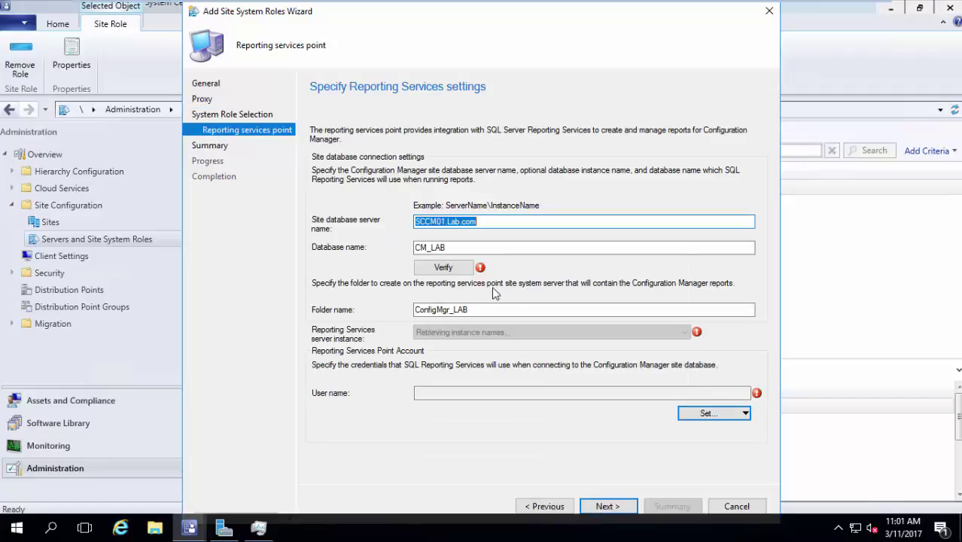
Step: Verify the site database connection and choose MSSQLSERVER as the Reporting Services server instance
{"action": "left_click", "coordinate": [459, 270]}
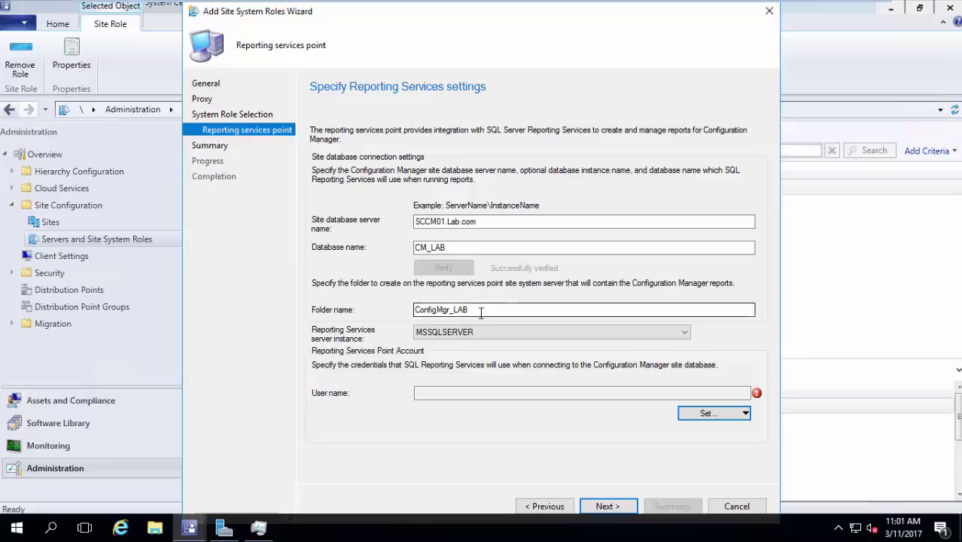
{"action": "left_click_drag", "start_coordinate": [481, 312], "coordinate": [397, 314]}
{"action": "left_click", "coordinate": [435, 335]}
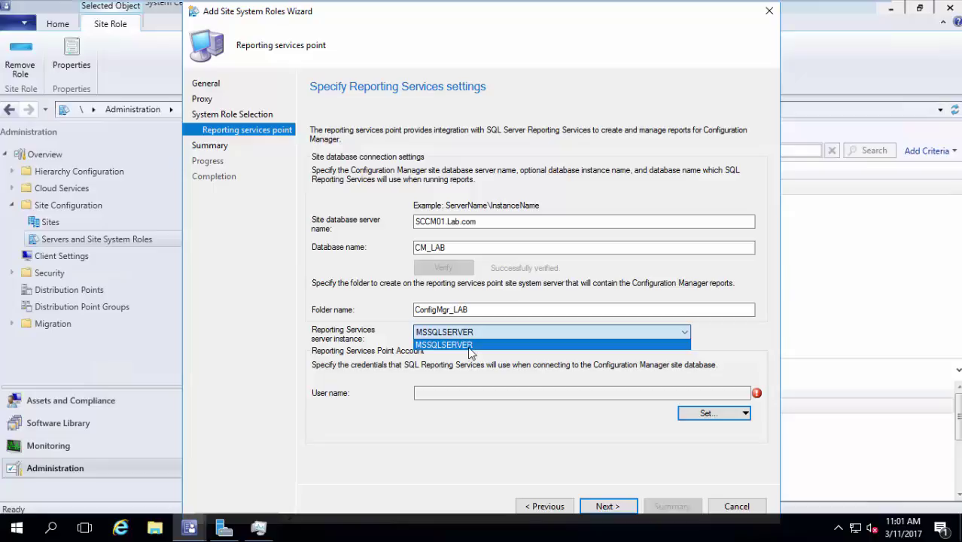
{"action": "left_click", "coordinate": [468, 346]}
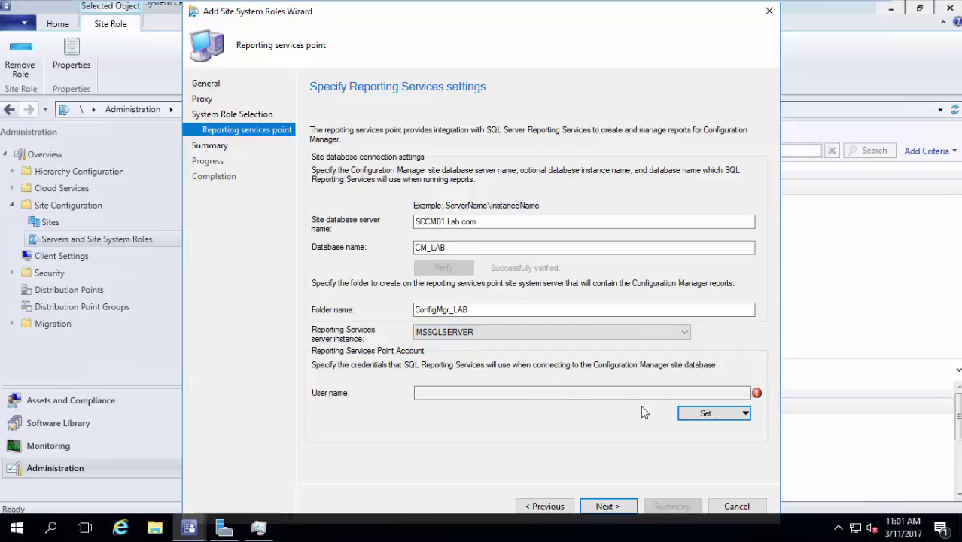
Step: Set a new Reporting Services Point account with the user name lab\administrator, entering and confirming the account password
{"action": "left_click", "coordinate": [710, 412]}
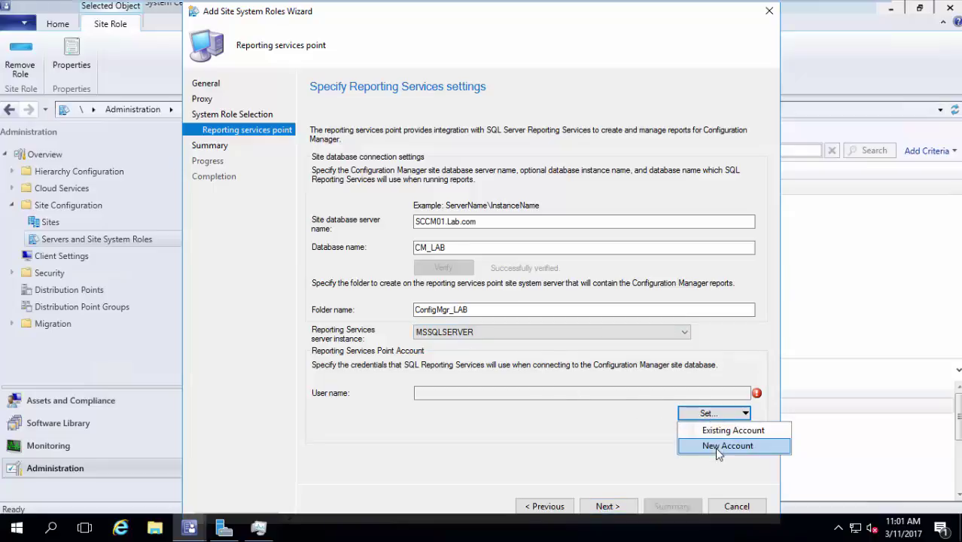
{"action": "left_click", "coordinate": [715, 446]}
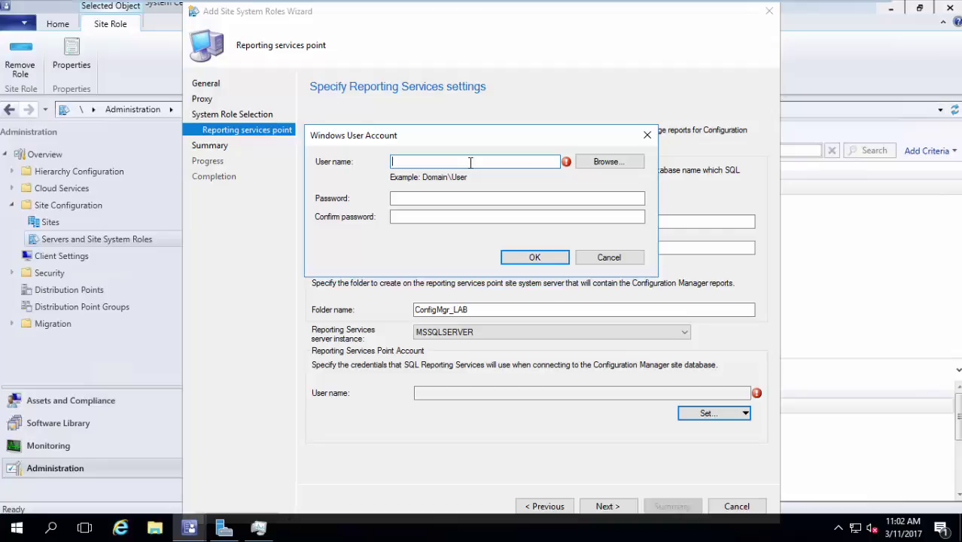
{"action": "type", "text": "lab\\administrator"}
{"action": "key", "text": "Tab"}
{"action": "key", "text": "Tab"}
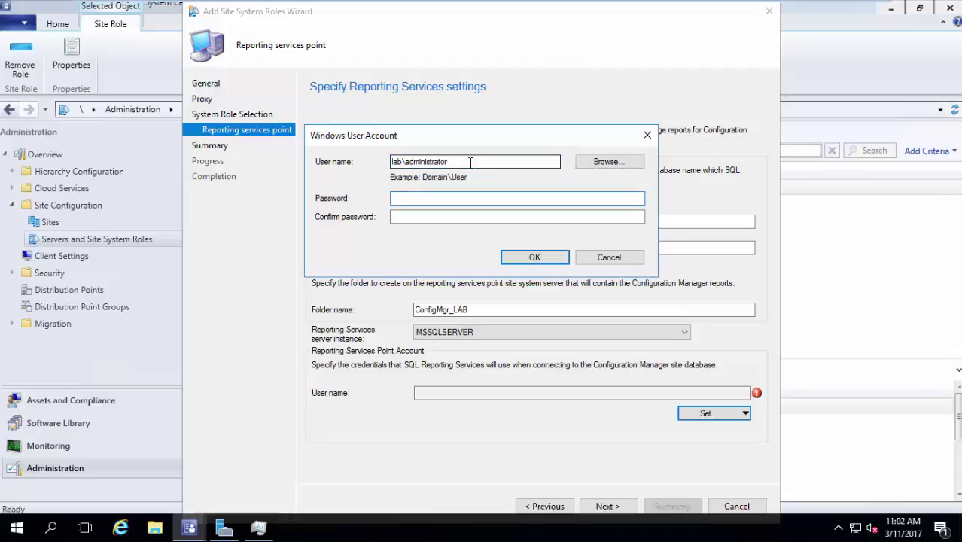
{"action": "type", "text": "****************"}
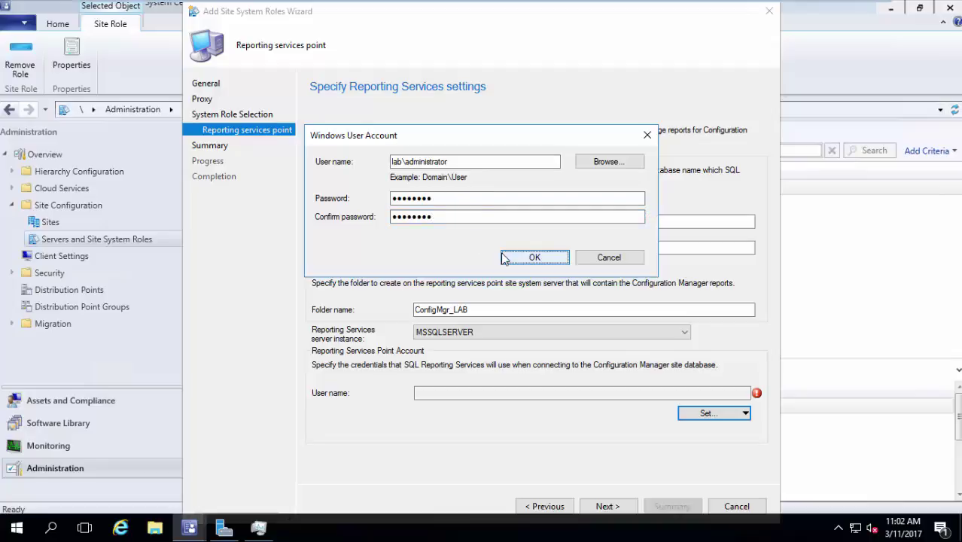
{"action": "left_click", "coordinate": [531, 256]}
Step: Apply the summarized Reporting services point settings and close the wizard once it completes
{"action": "left_click", "coordinate": [606, 507]}
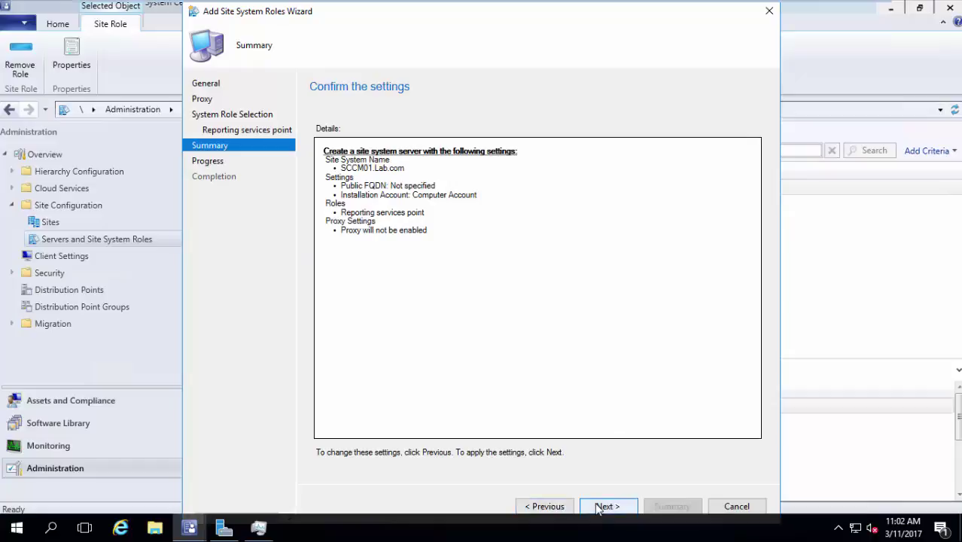
{"action": "left_click", "coordinate": [598, 508]}
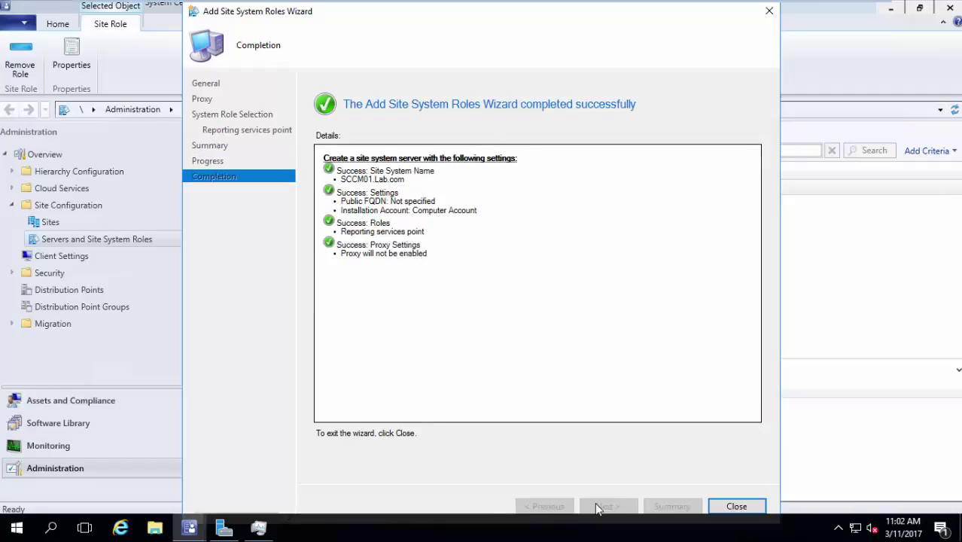
{"action": "left_click", "coordinate": [736, 506]}
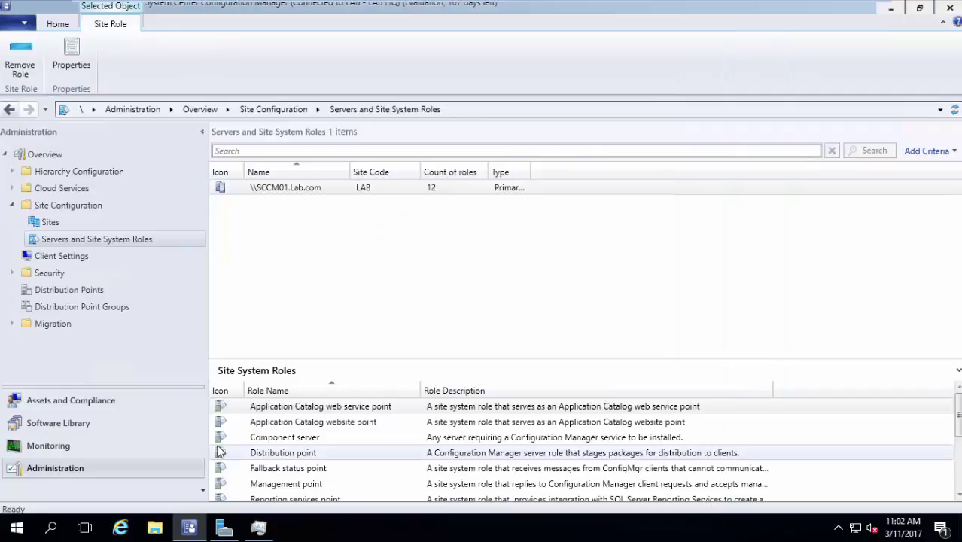
Step: Display the list of Configuration Manager reports under Reporting in the Monitoring workspace
{"action": "left_click", "coordinate": [55, 450]}
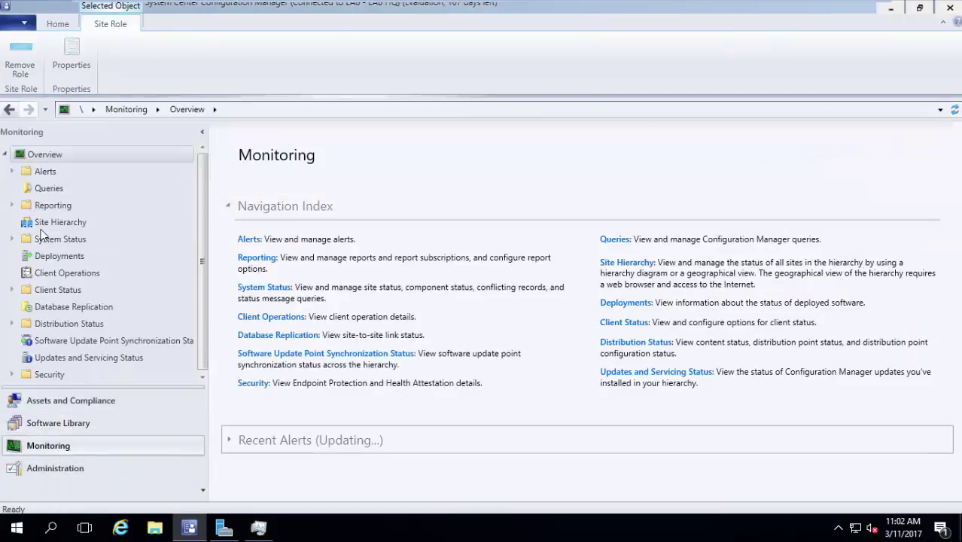
{"action": "left_click", "coordinate": [45, 208]}
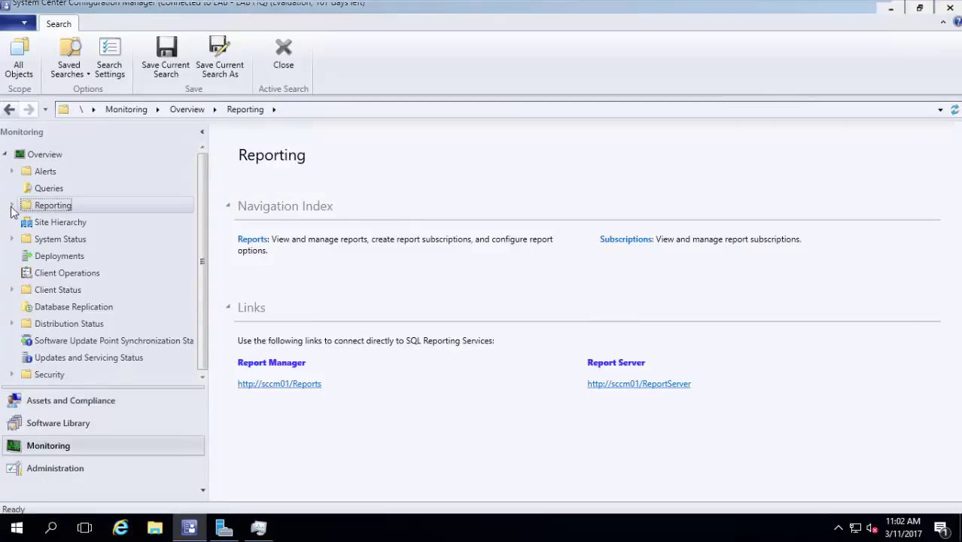
{"action": "left_click", "coordinate": [12, 207]}
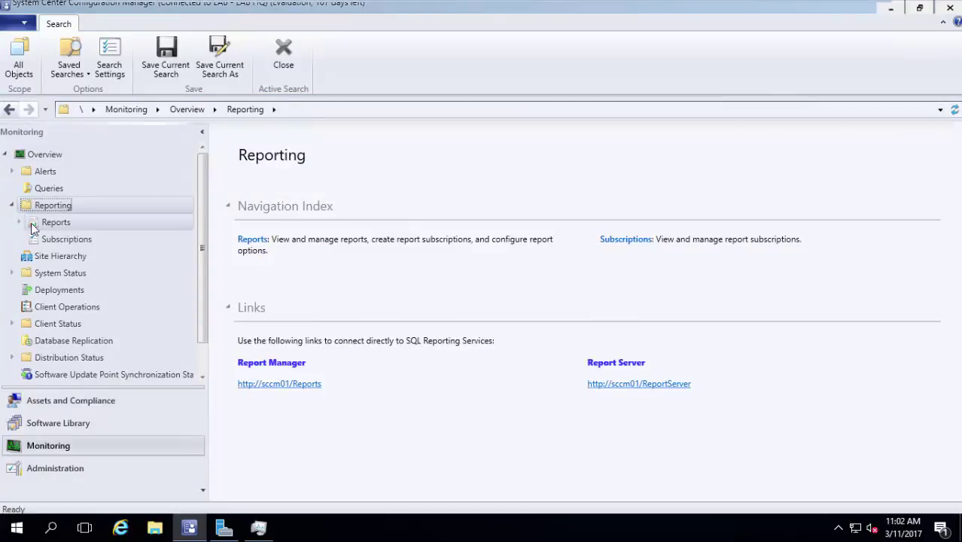
{"action": "left_click", "coordinate": [31, 222]}
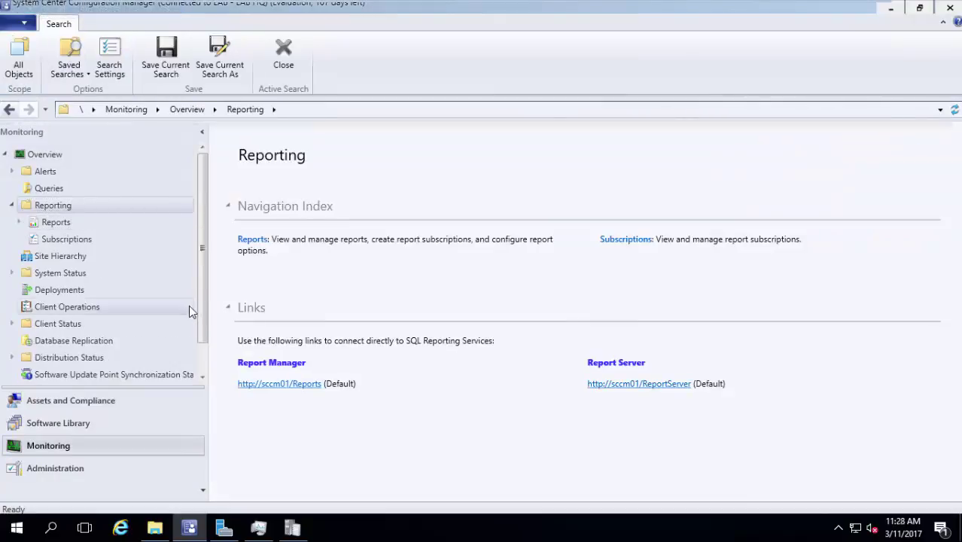
{"action": "left_click", "coordinate": [87, 227]}
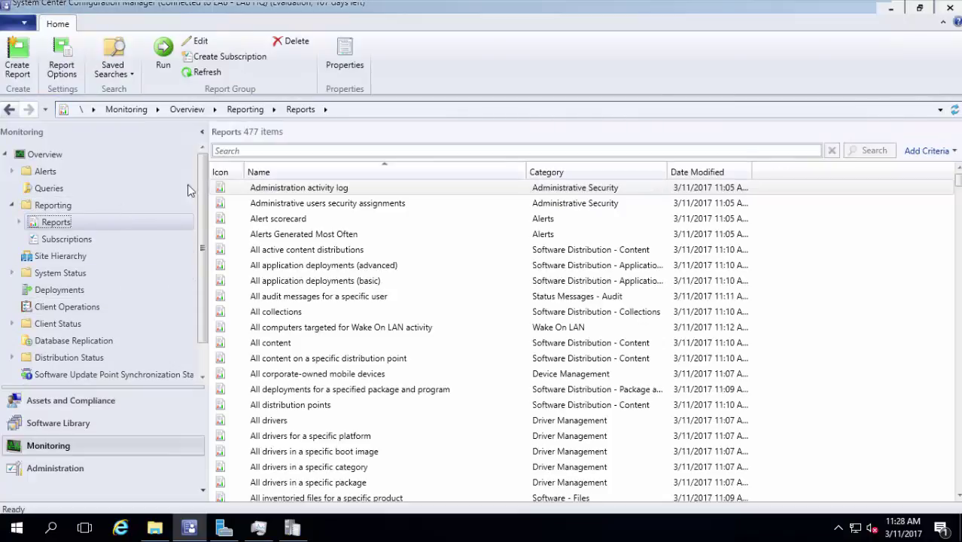
Step: Expand the report category folders under Reports and open the Site - General category
{"action": "left_click", "coordinate": [258, 187]}
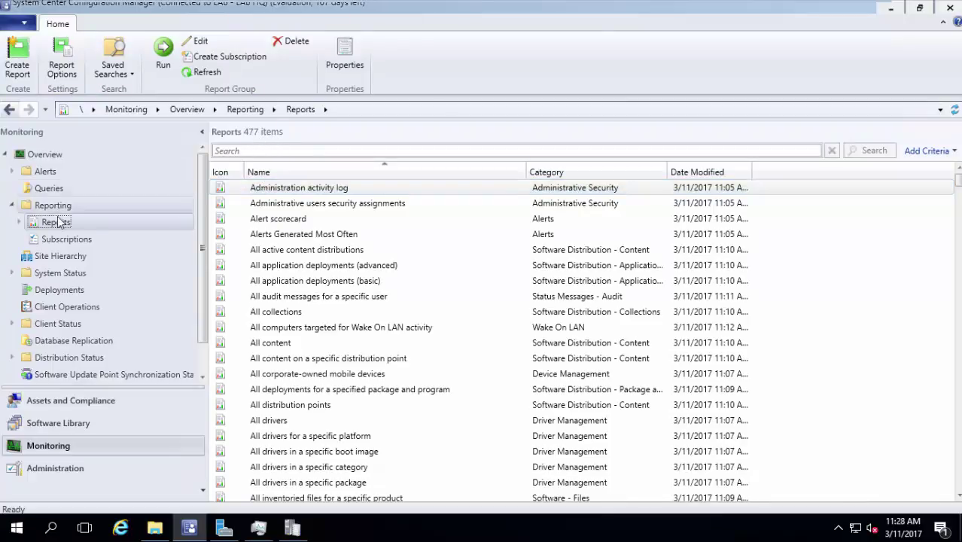
{"action": "left_click", "coordinate": [20, 223]}
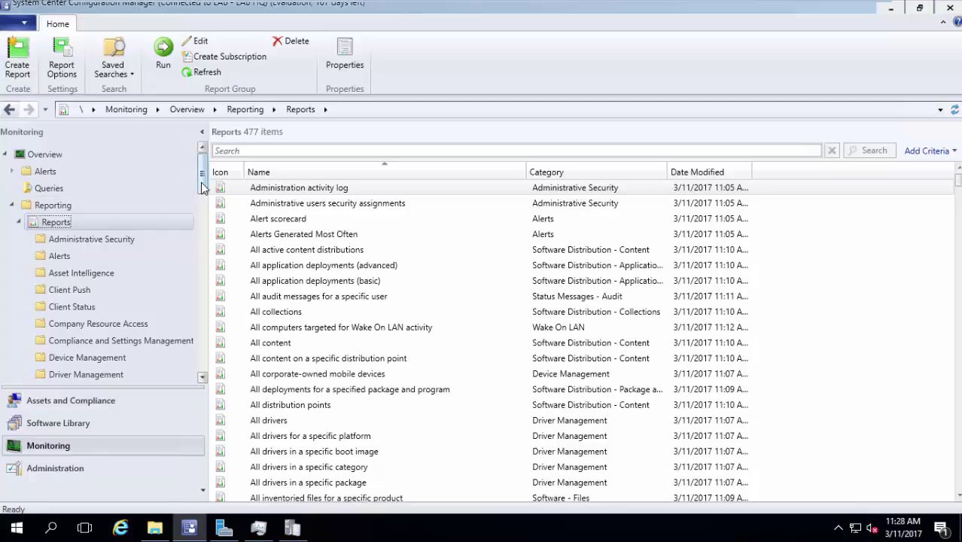
{"action": "left_click_drag", "start_coordinate": [201, 178], "coordinate": [202, 194]}
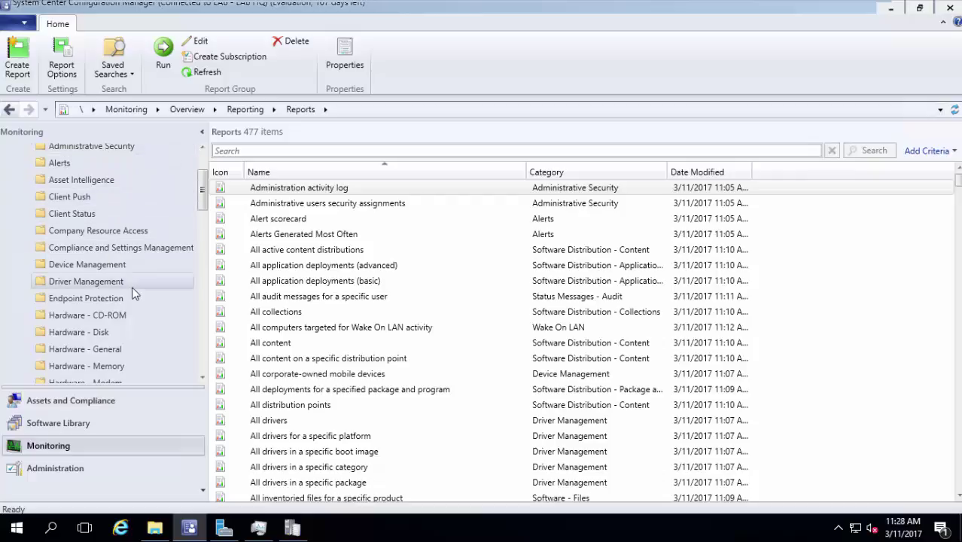
{"action": "left_click_drag", "start_coordinate": [204, 213], "coordinate": [189, 268]}
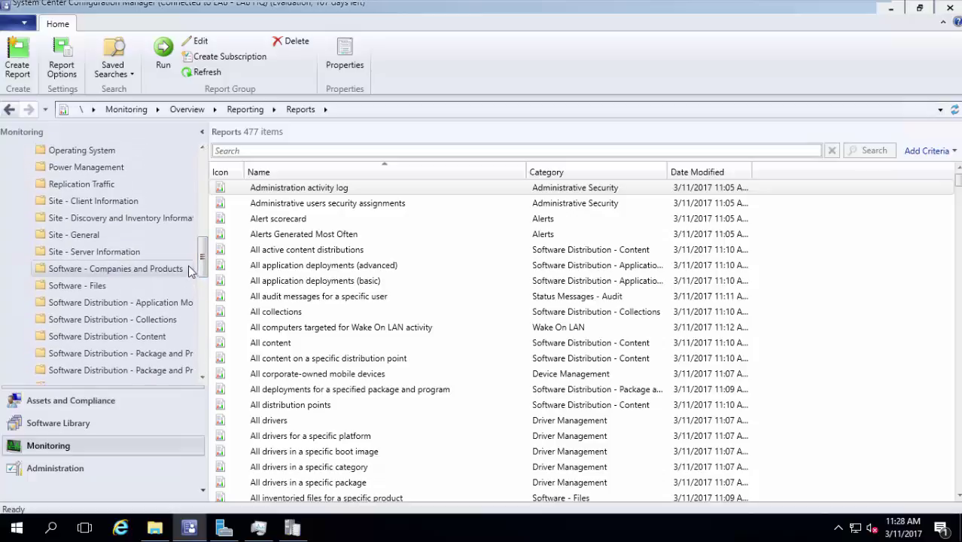
{"action": "left_click", "coordinate": [124, 234]}
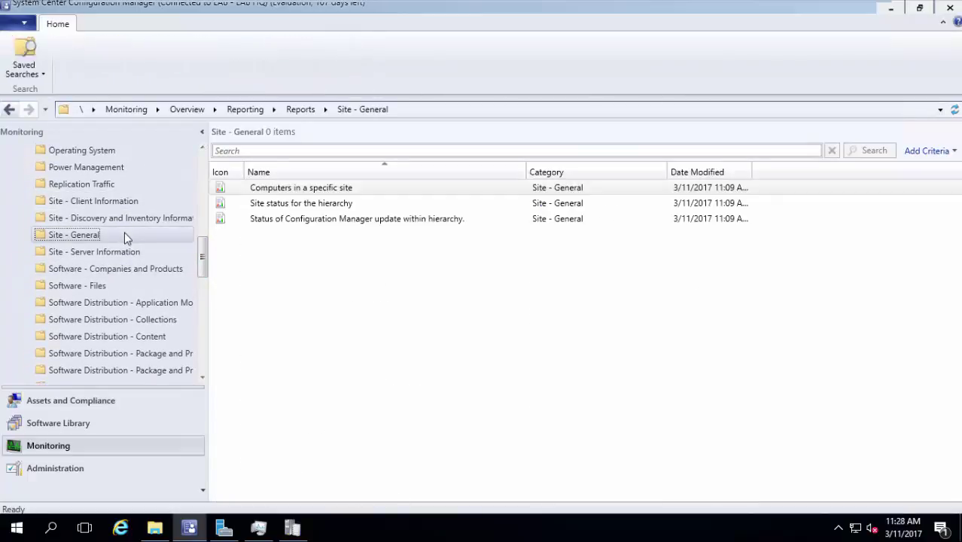
Step: Run the "Computers in a specific site" report for site code LAB, view the result and close the report
{"action": "left_click", "coordinate": [346, 189]}
{"action": "double_click", "coordinate": [346, 189]}
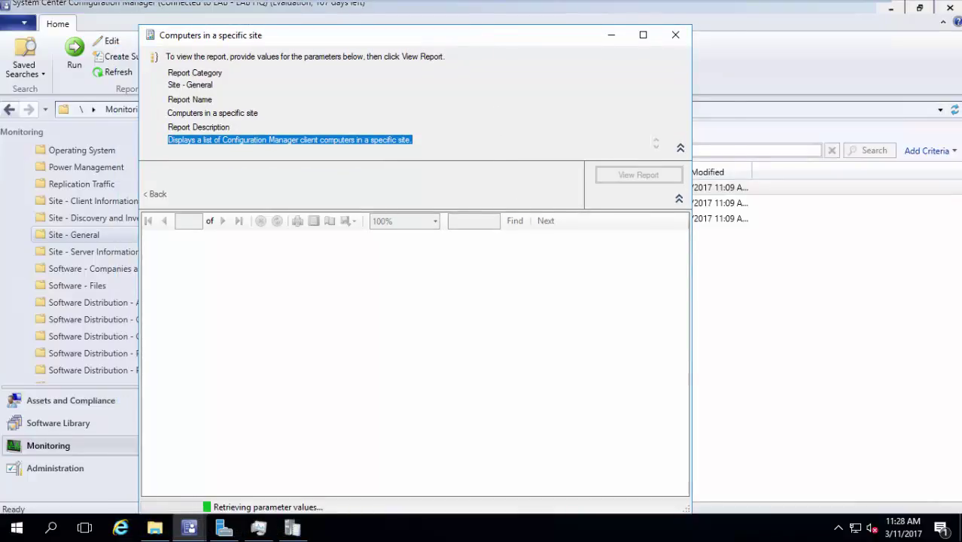
{"action": "left_click", "coordinate": [557, 148]}
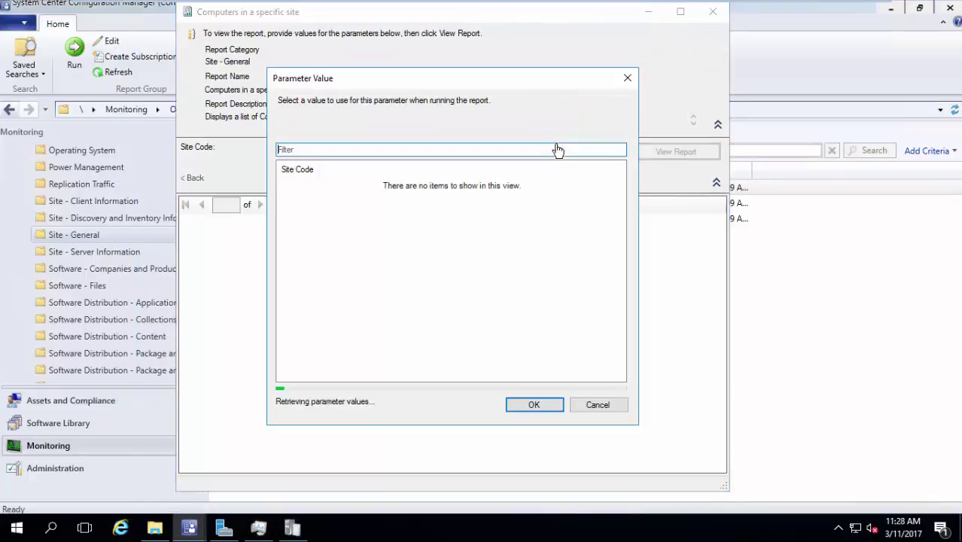
{"action": "left_click", "coordinate": [319, 185]}
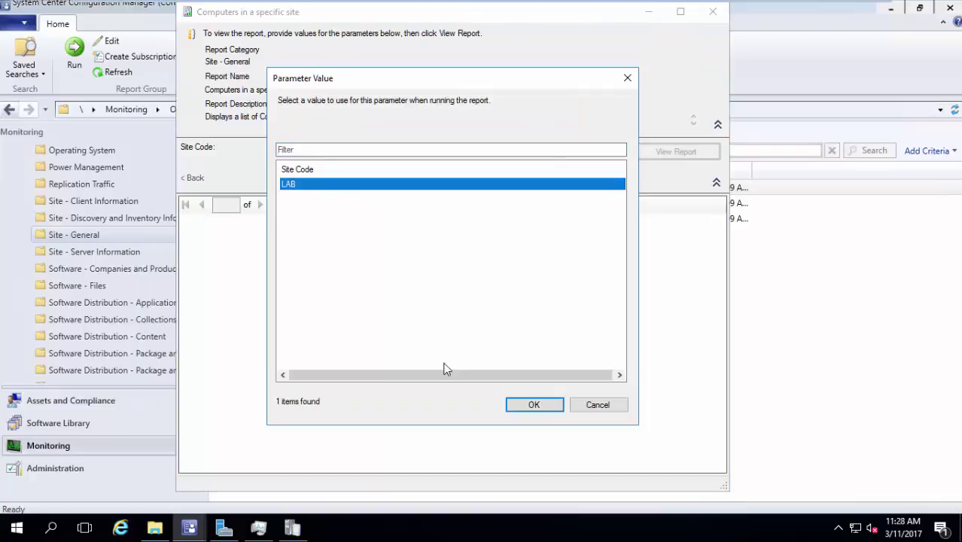
{"action": "left_click", "coordinate": [534, 404]}
{"action": "left_click", "coordinate": [678, 155]}
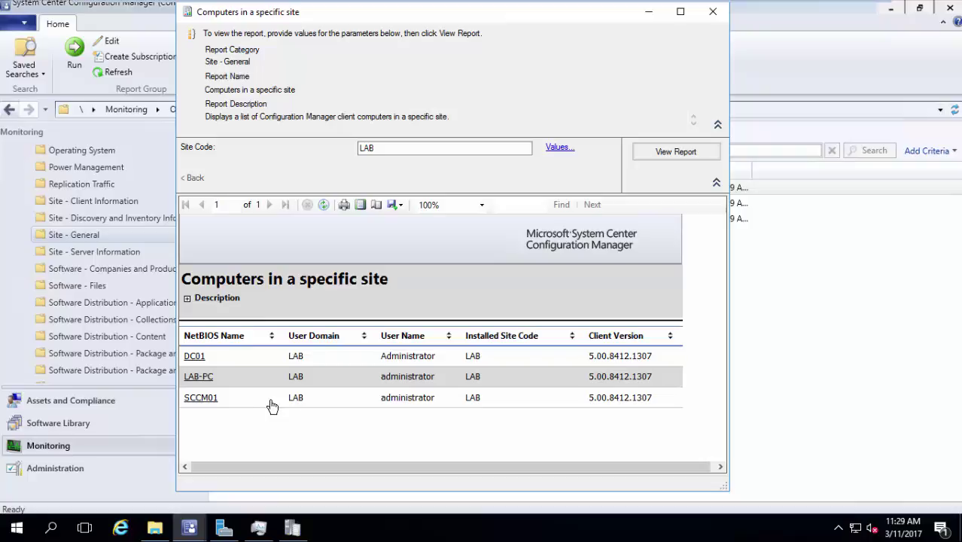
{"action": "left_click", "coordinate": [721, 16]}
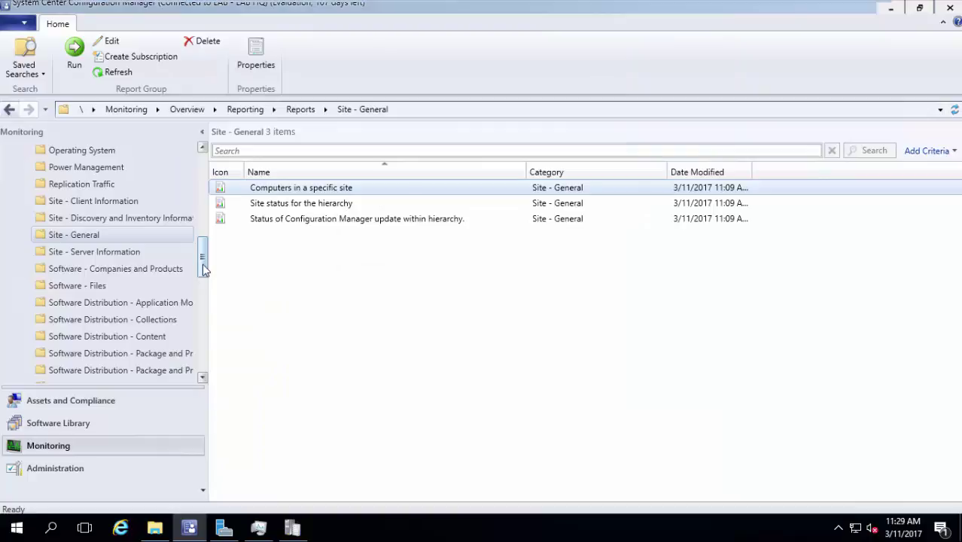
Step: Open the Hardware - General report category under Reports
{"action": "scroll", "coordinate": [203, 263], "scroll_direction": "up", "scroll_amount": 3}
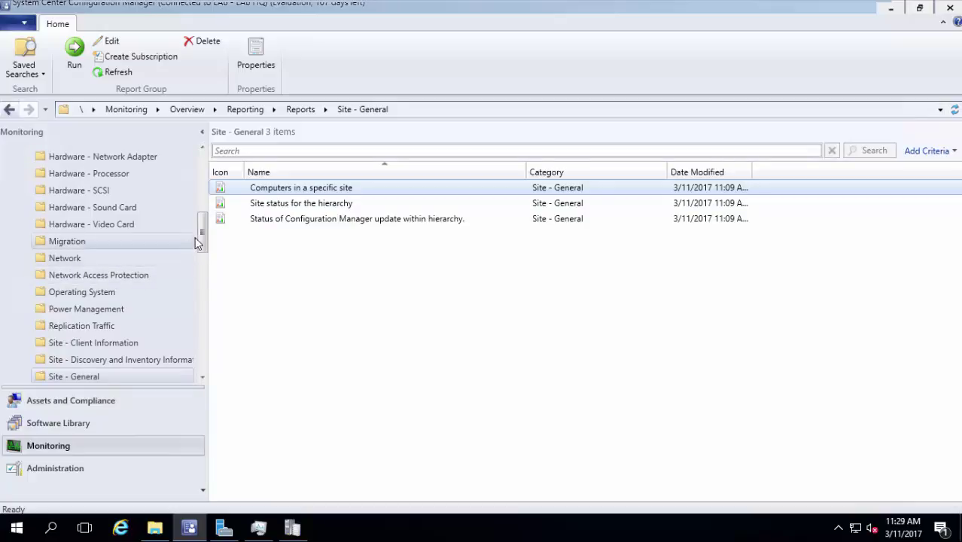
{"action": "scroll", "coordinate": [201, 228], "scroll_direction": "up", "scroll_amount": 3}
{"action": "scroll", "coordinate": [200, 228], "scroll_direction": "up", "scroll_amount": 3}
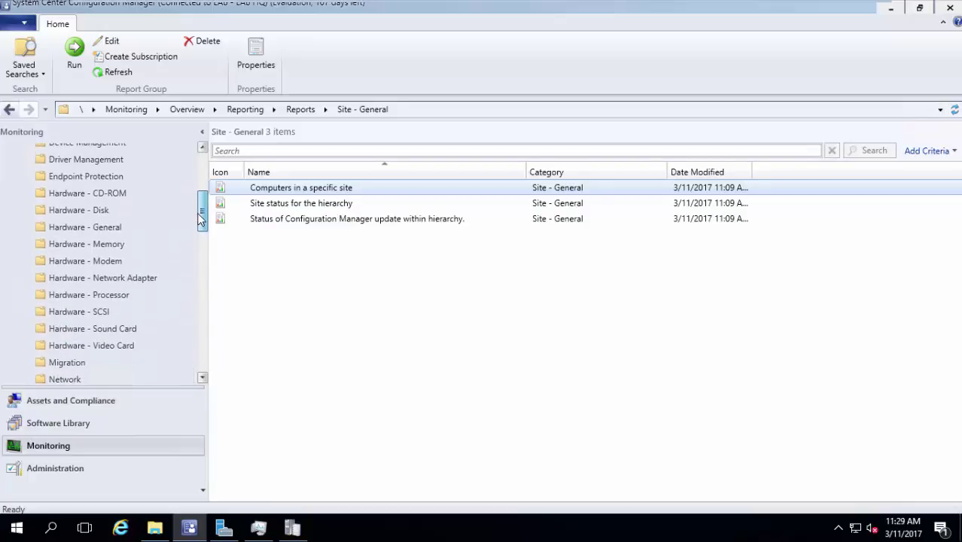
{"action": "left_click", "coordinate": [150, 248]}
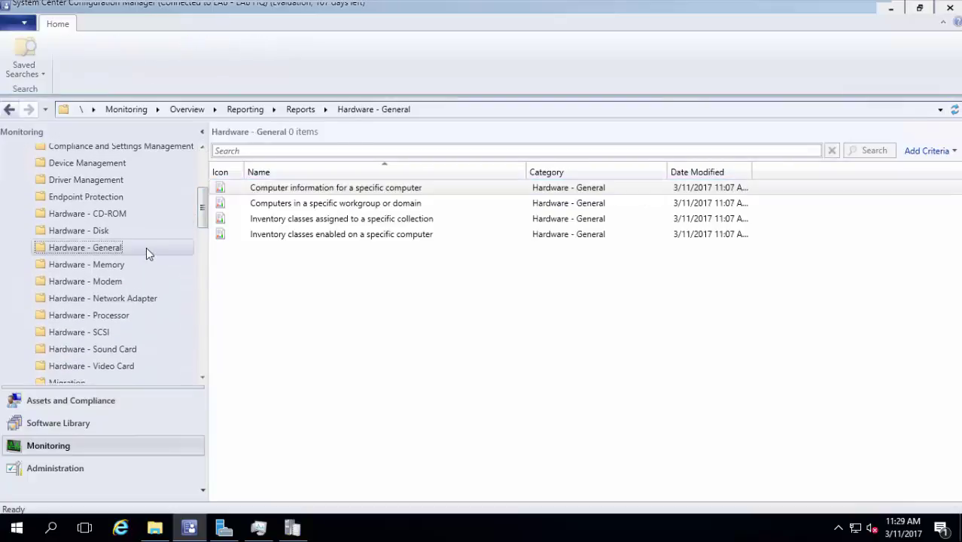
Step: Run the "Computers in a specific workgroup or domain" report for domain LAB, view the result and close the report
{"action": "left_click", "coordinate": [344, 205]}
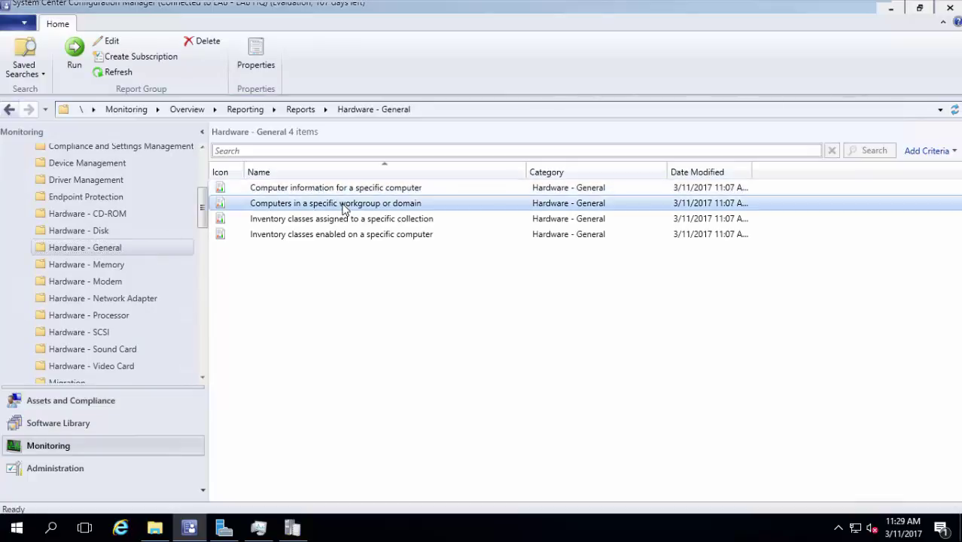
{"action": "double_click", "coordinate": [344, 204]}
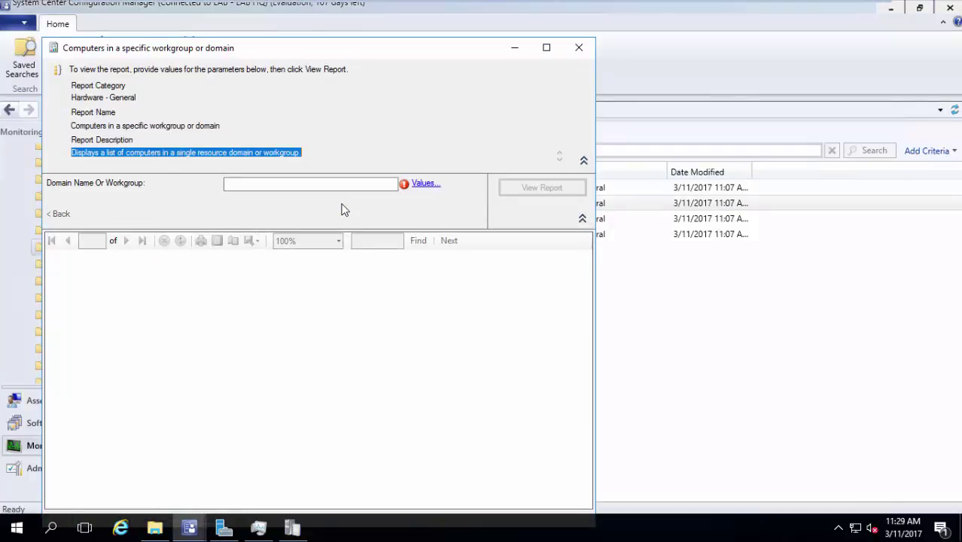
{"action": "left_click", "coordinate": [423, 186]}
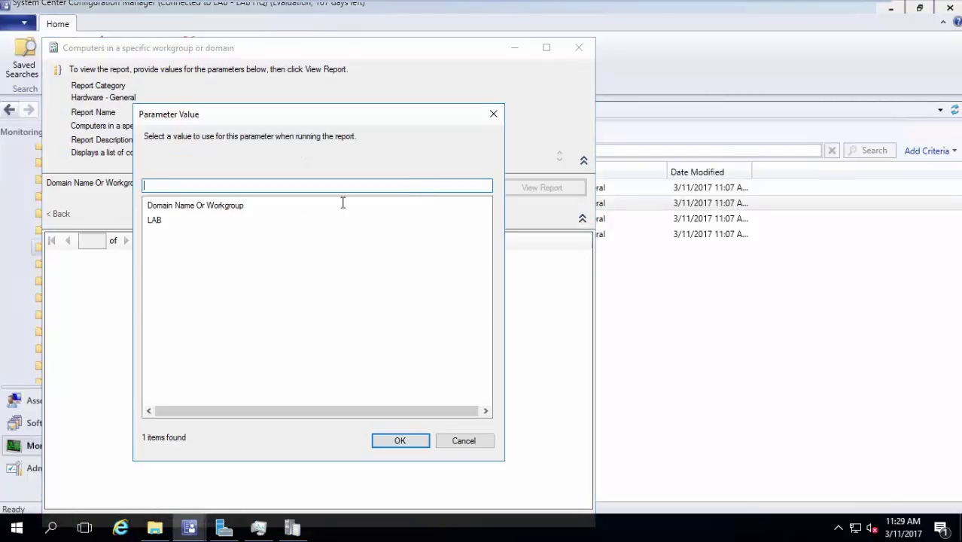
{"action": "left_click", "coordinate": [217, 221]}
{"action": "left_click", "coordinate": [399, 444]}
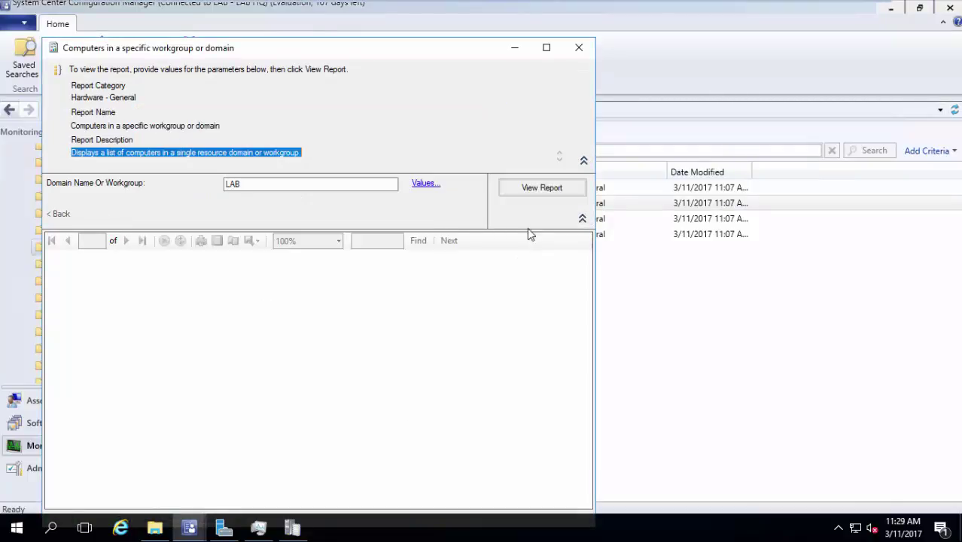
{"action": "left_click", "coordinate": [533, 195]}
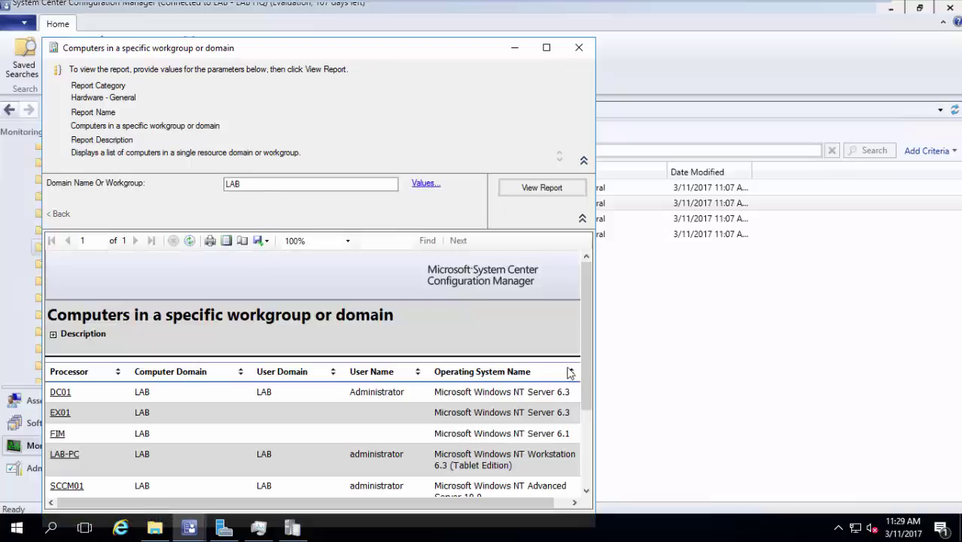
{"action": "left_click", "coordinate": [580, 51]}
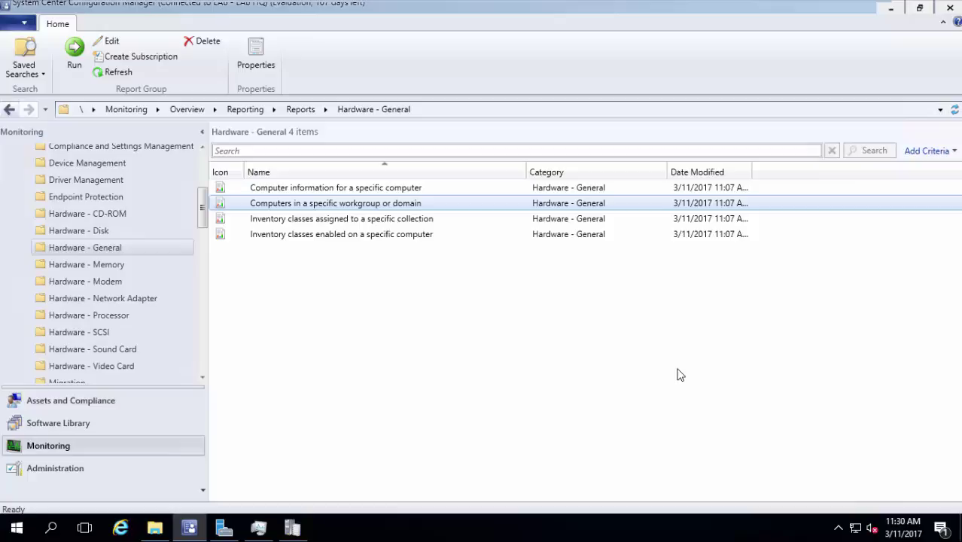
Step: Return to the full Reports list under Reporting and select the "Administration activity log" report
{"action": "left_click_drag", "start_coordinate": [202, 200], "coordinate": [201, 151]}
{"action": "left_click", "coordinate": [110, 221]}
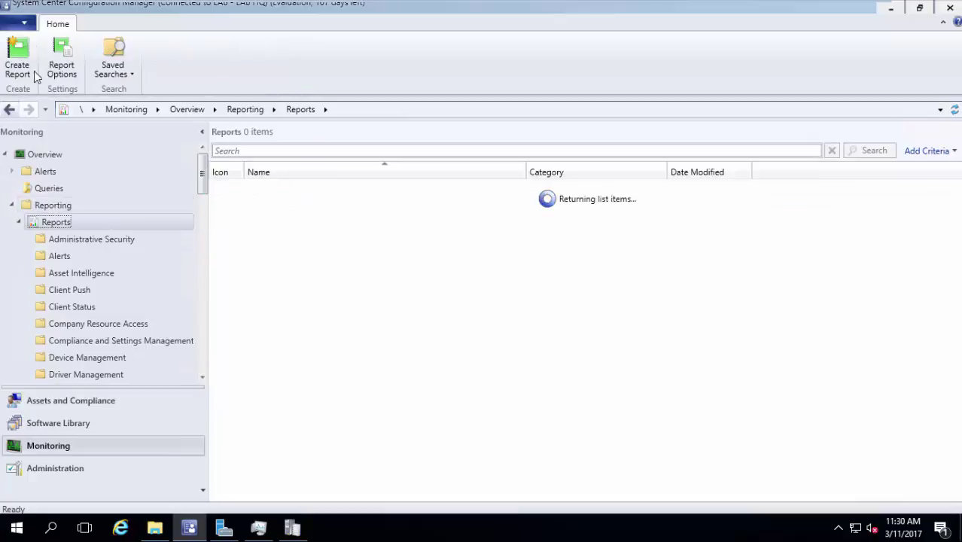
{"action": "left_click", "coordinate": [291, 190]}
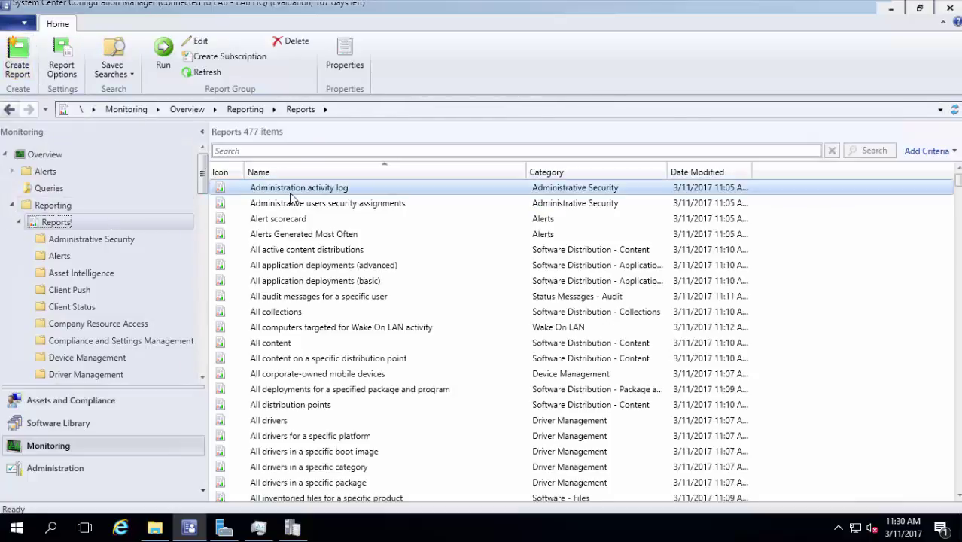